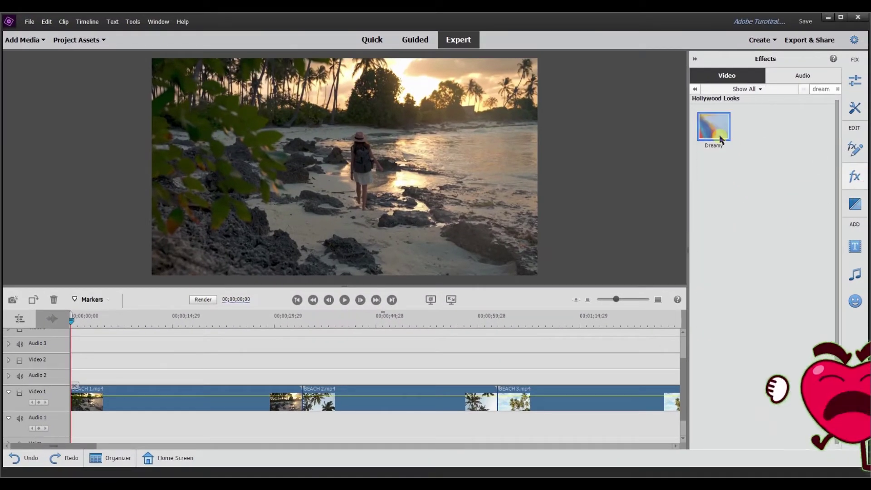
- Apply the Reduced Look effect to BEACH 1.mp4
drag(703, 131, 233, 400)
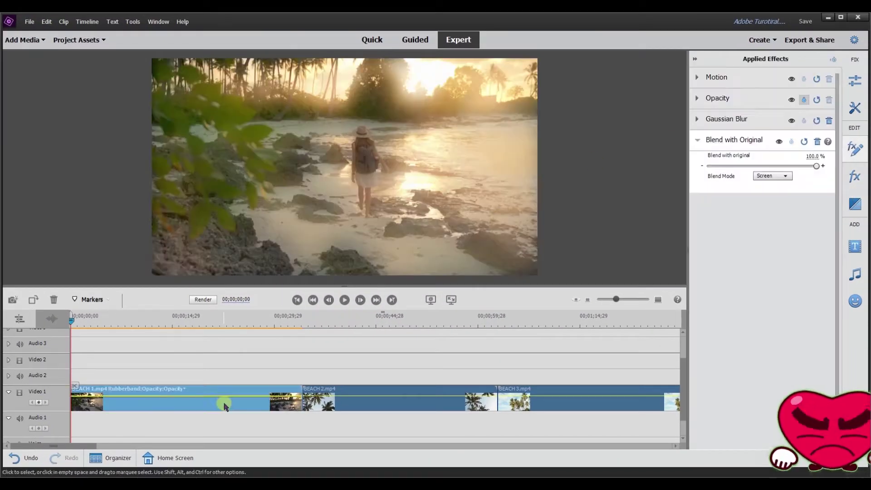
drag(72, 319, 316, 352)
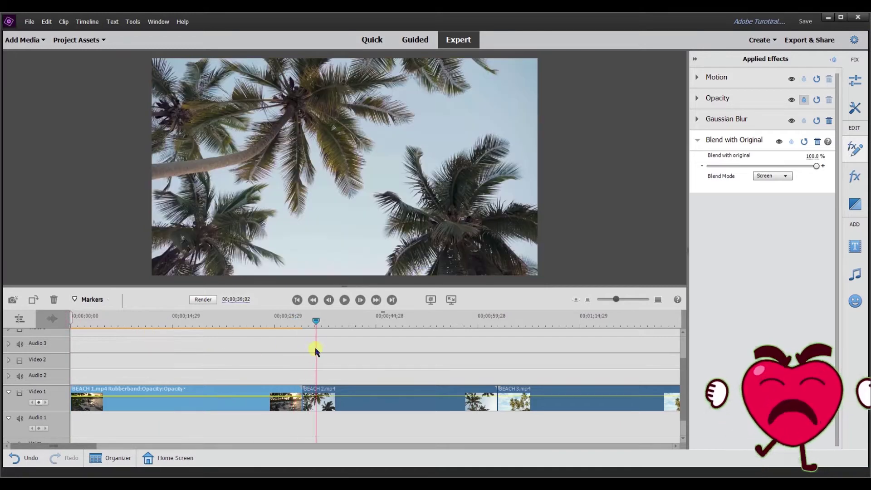
click(854, 176)
- Apply the Dreamy effect to BEACH 2.mp4, then switch to Guided mode
drag(714, 127, 422, 392)
drag(330, 340, 525, 331)
click(855, 177)
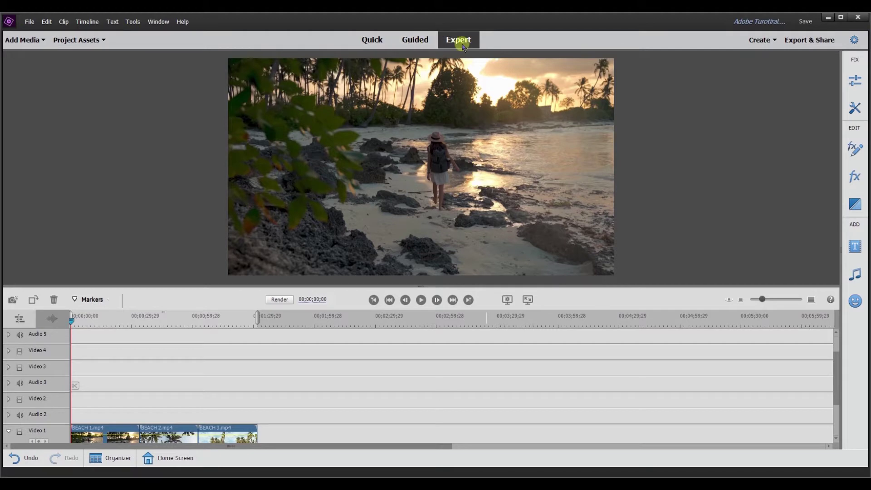
click(417, 44)
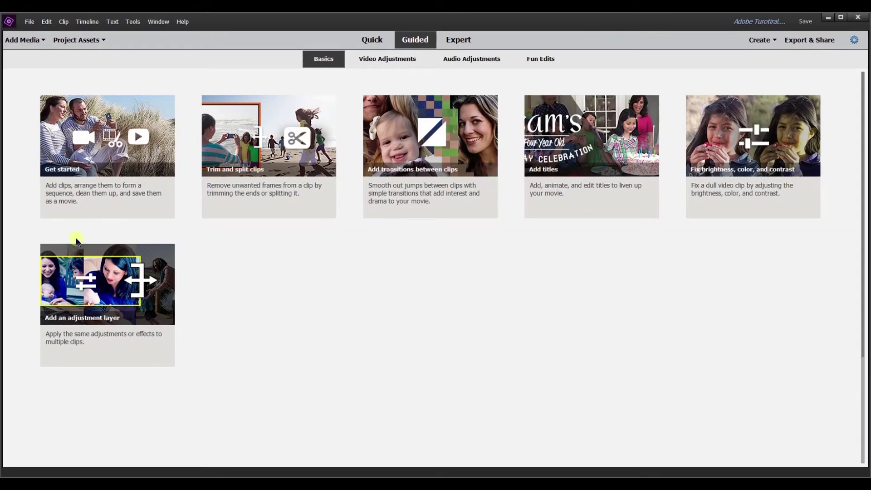
- Start the adjustment layer guided edit, create a new Adjustment Layer and place it on Video 2
click(146, 271)
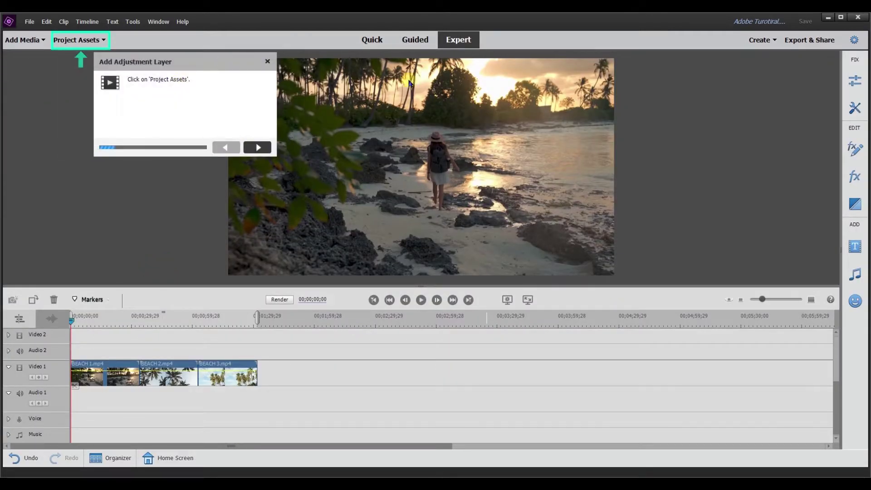
click(102, 45)
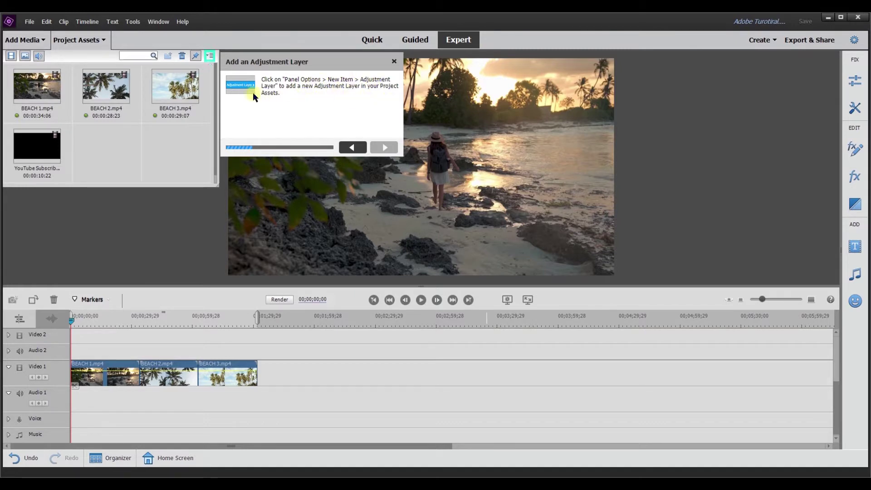
click(210, 56)
mouse_move(226, 97)
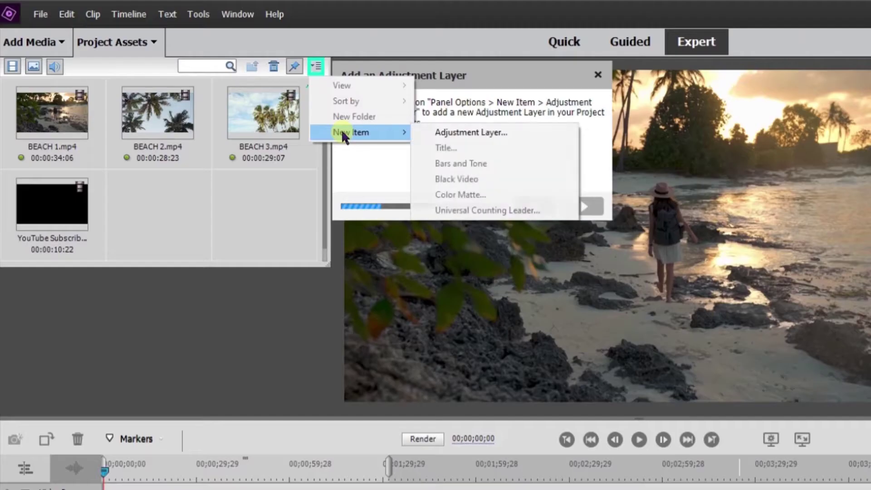
click(435, 131)
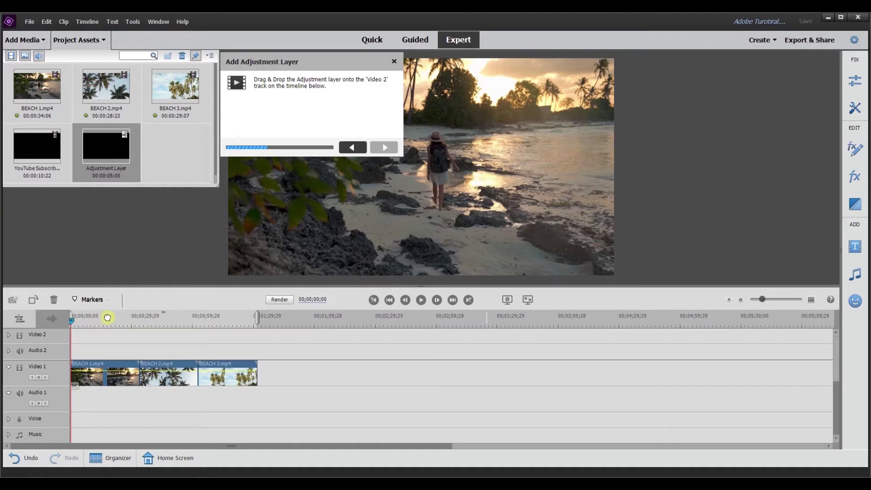
drag(107, 317, 71, 341)
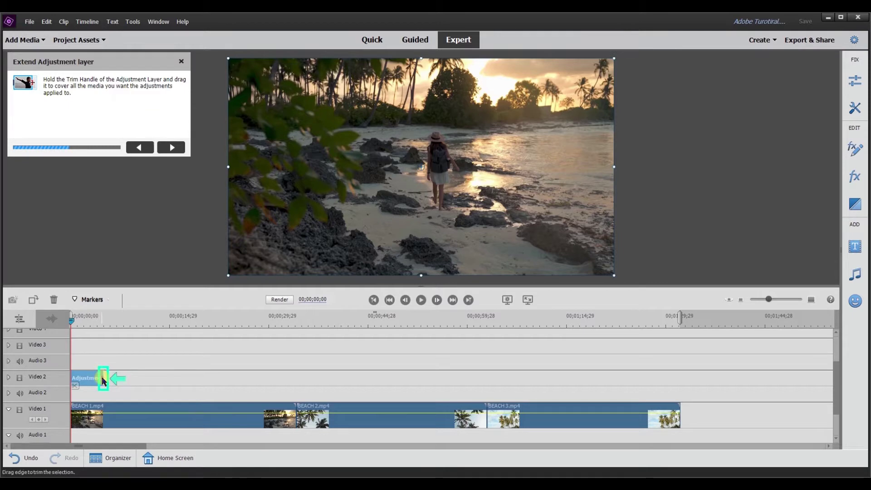
- Stretch the Adjustment Layer so it ends with BEACH 3.mp4
drag(103, 381, 680, 371)
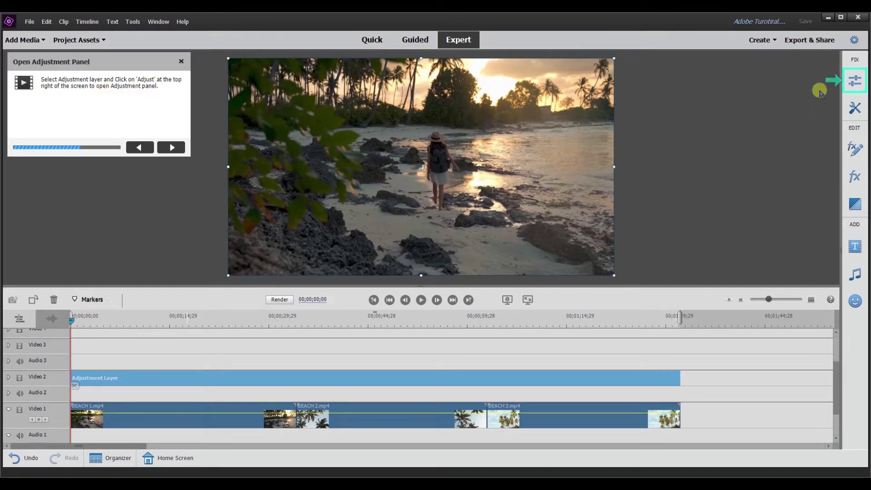
- Apply the third warm Temperature and Tint preset, play it back, and finish the guide
click(855, 83)
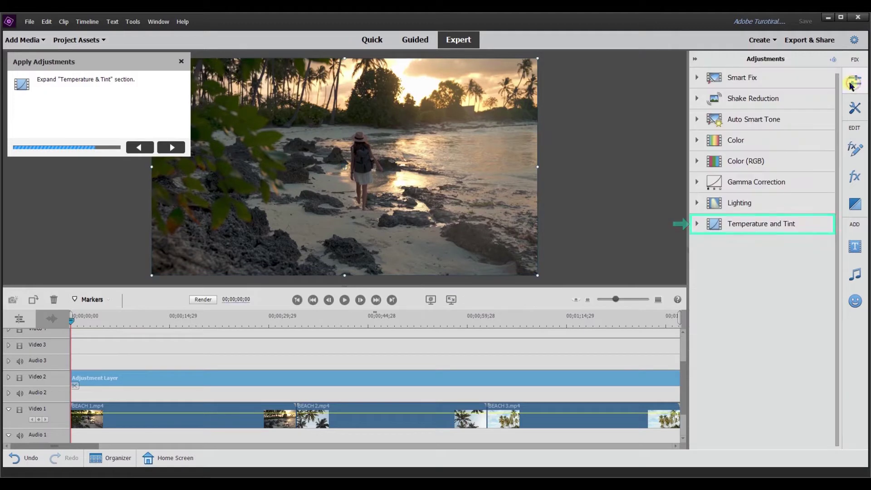
click(699, 224)
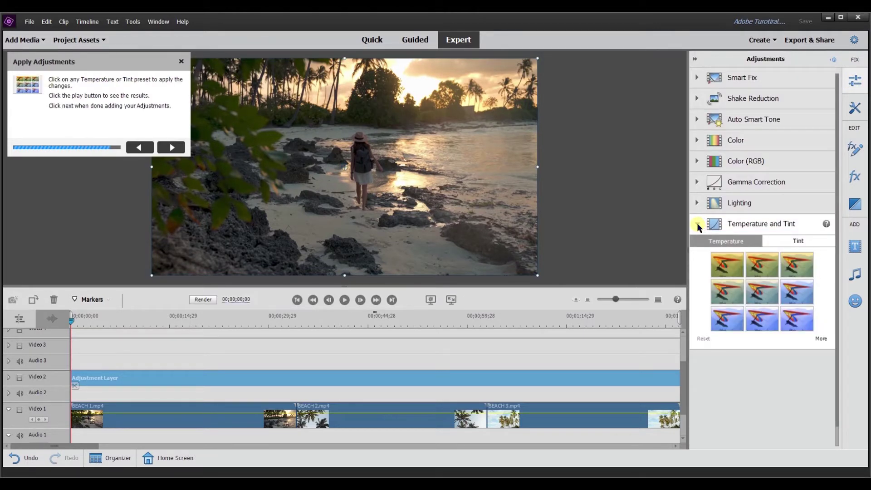
click(795, 271)
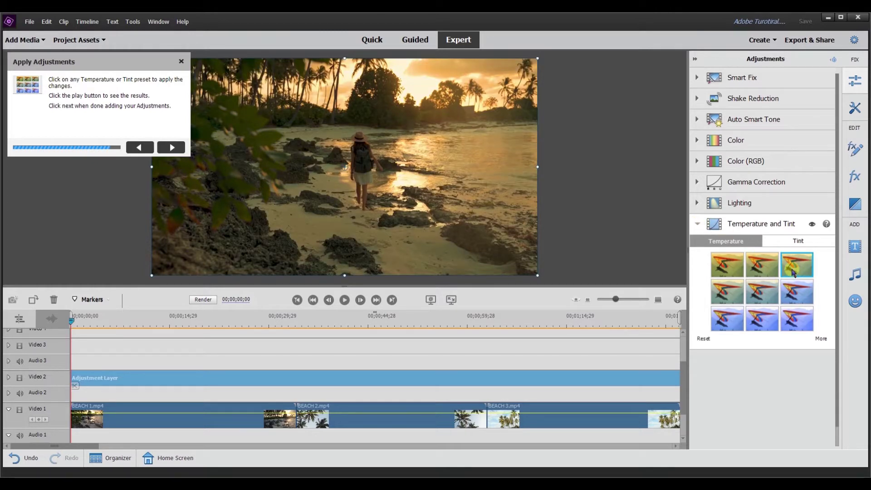
click(345, 300)
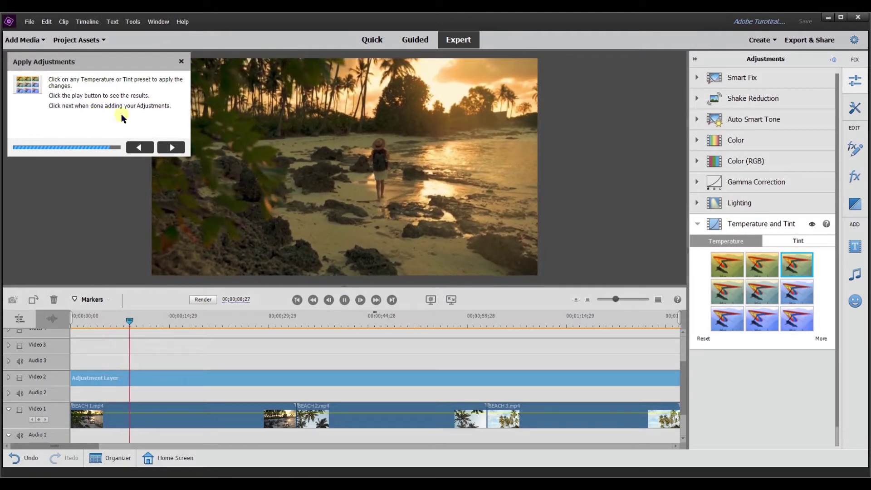
click(174, 145)
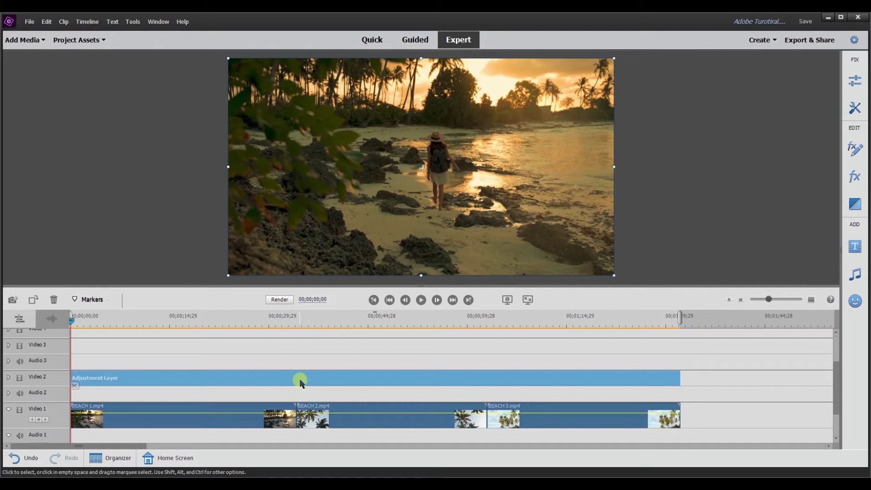
- Toggle the Temperature and Tint adjustment off and on to compare, then reset it
click(854, 80)
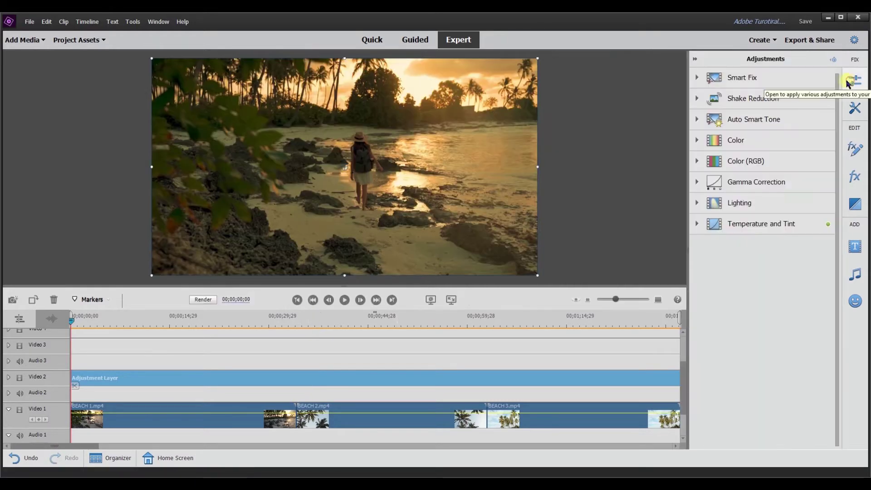
click(697, 224)
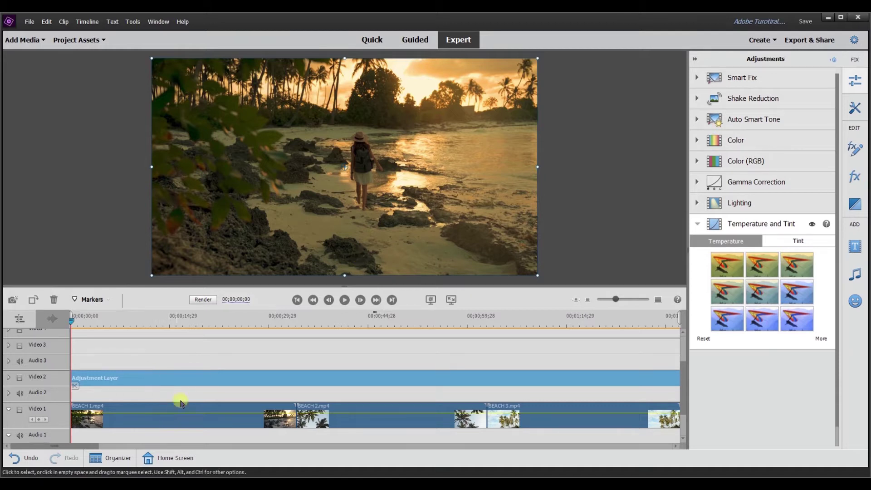
click(811, 225)
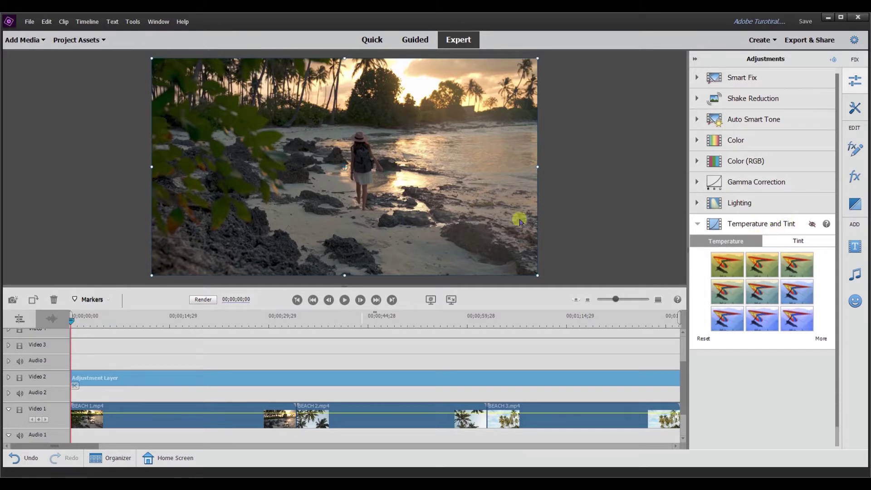
click(812, 224)
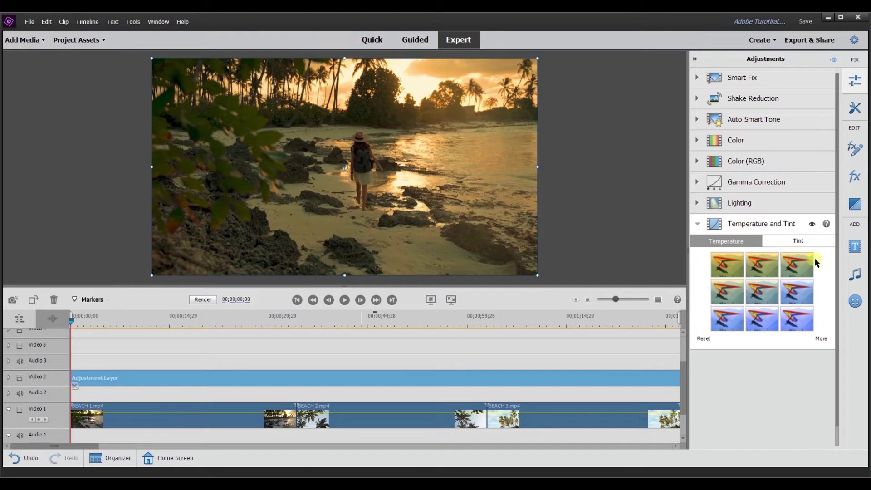
click(701, 339)
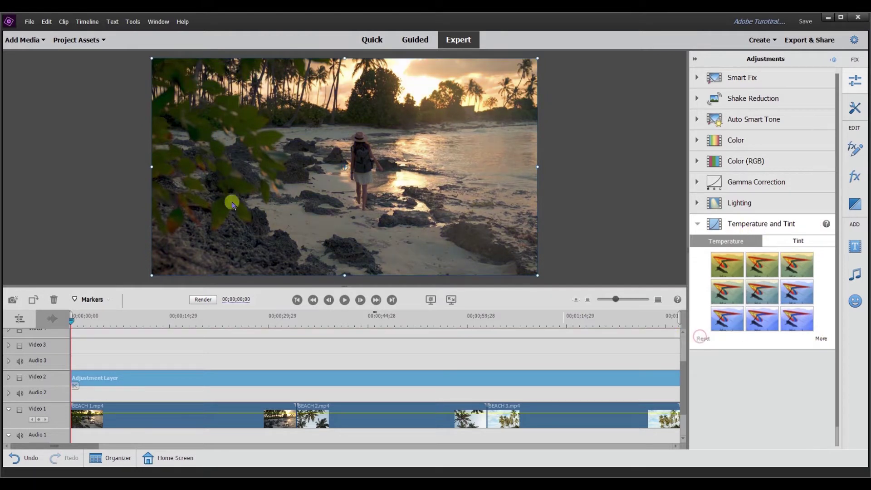
click(208, 393)
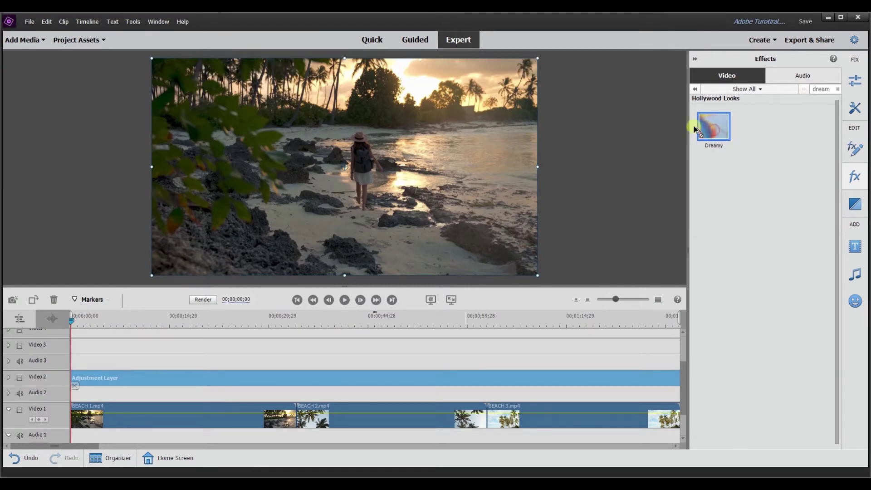
- Drop the Dreamy effect onto the Adjustment Layer clip and scrub to preview the blur
drag(696, 129, 476, 148)
drag(197, 310, 127, 380)
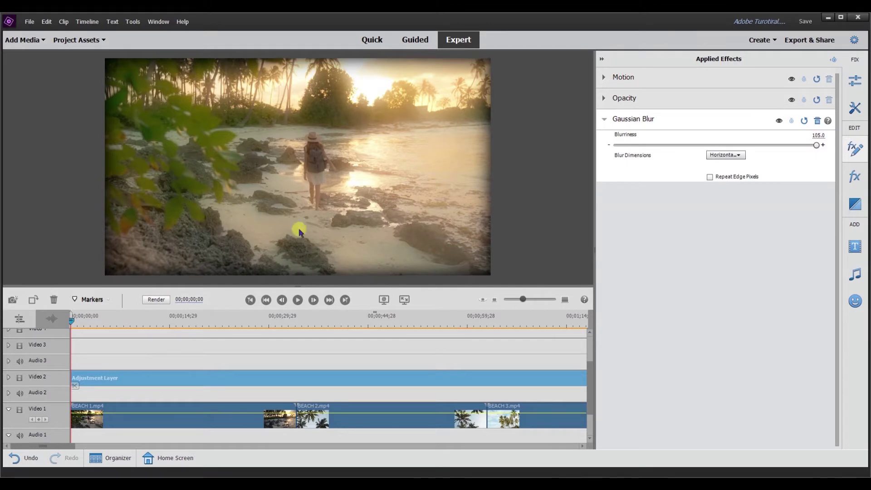
mouse_move(72, 318)
mouse_down()
mouse_move(189, 340)
mouse_move(324, 347)
mouse_move(419, 344)
mouse_move(447, 330)
mouse_move(547, 321)
mouse_move(72, 319)
mouse_up()
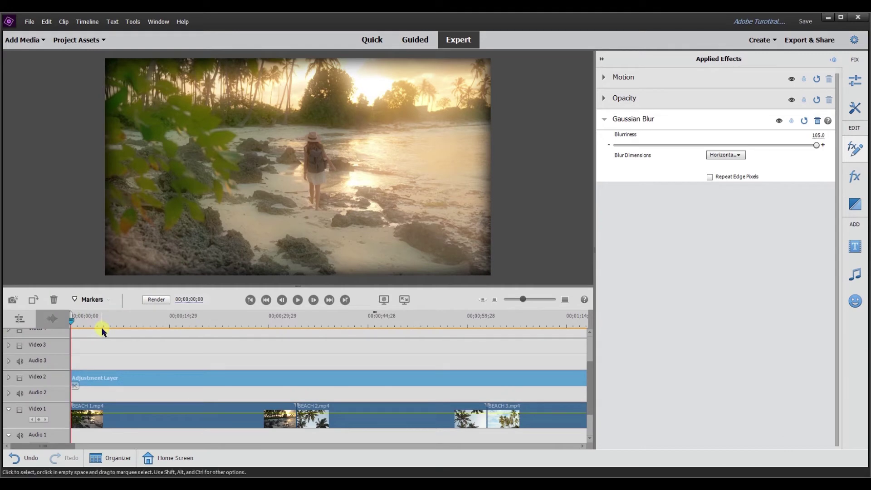
drag(70, 319, 53, 387)
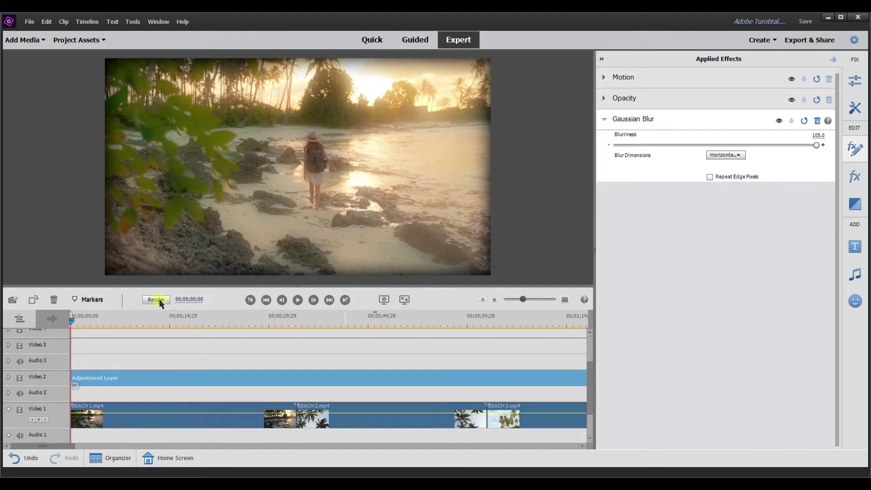
mouse_move(71, 322)
mouse_down()
mouse_move(225, 341)
mouse_move(65, 332)
mouse_up()
- Show the Motion keyframe controls and mark the slide-in end and start times
click(832, 60)
click(596, 81)
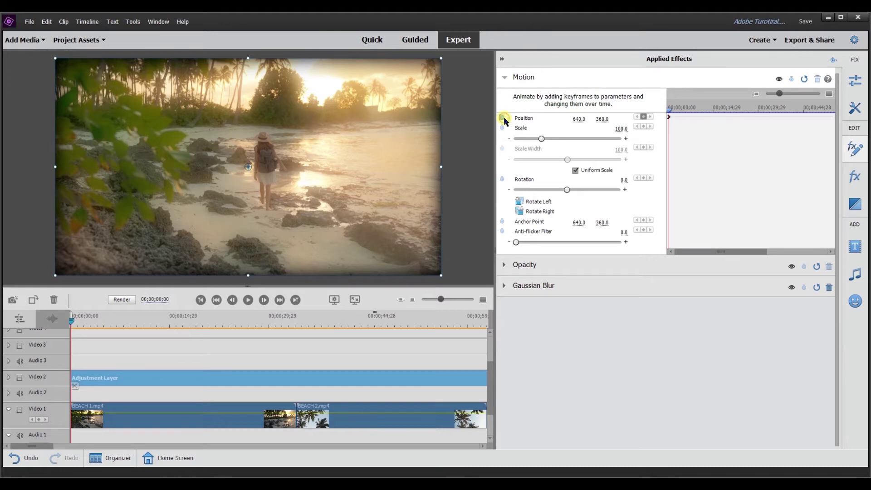
click(134, 321)
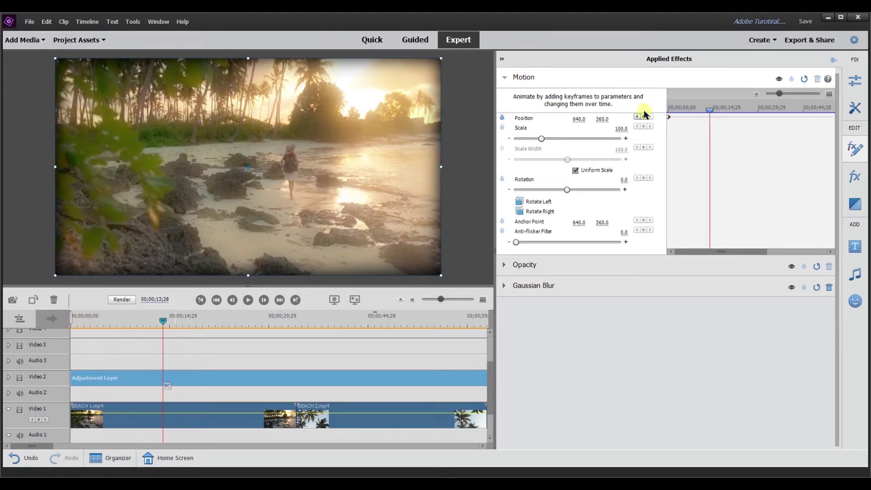
drag(705, 111, 669, 109)
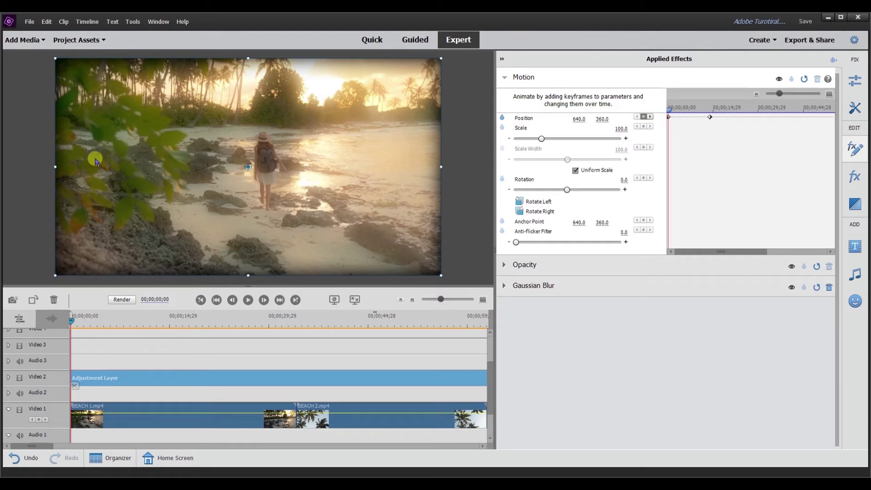
- Drag the adjustment layer fully off-screen right at the start and play the slide-in
drag(168, 156, 291, 159)
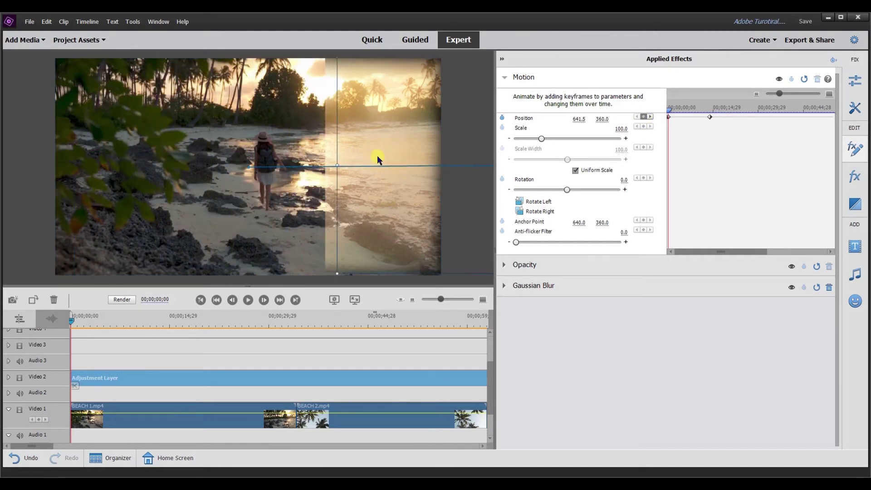
drag(447, 162, 482, 159)
click(248, 301)
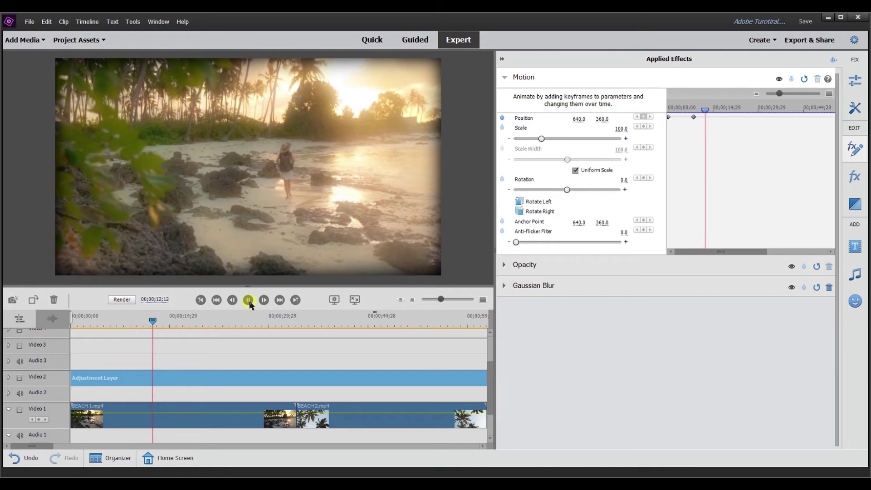
click(250, 303)
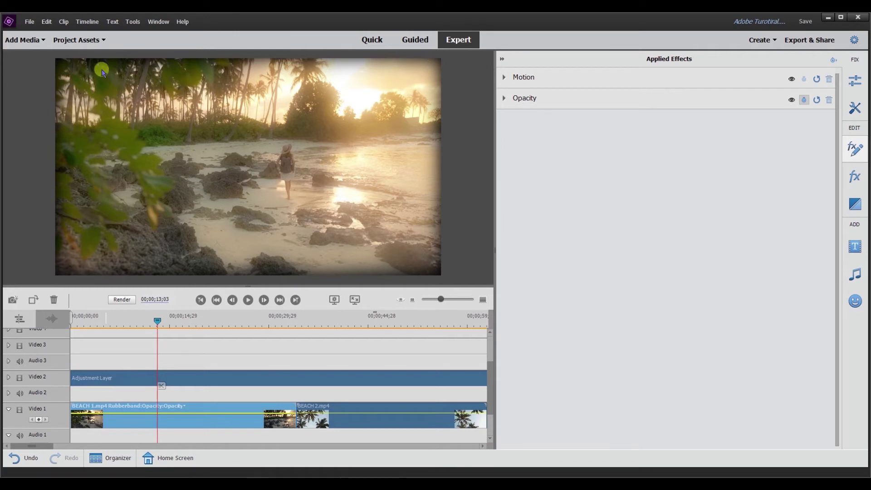
- Place the YouTube Subscribe Panel clip on Video 3 at the timeline start and play it
click(93, 42)
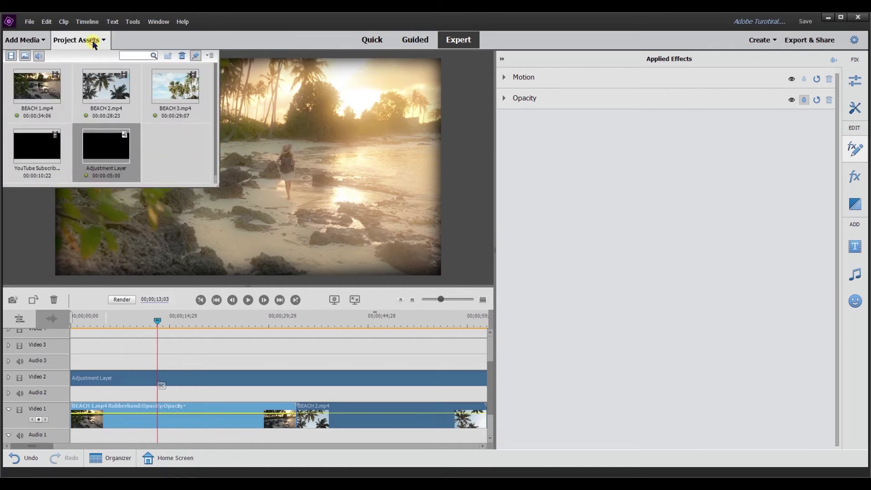
click(33, 150)
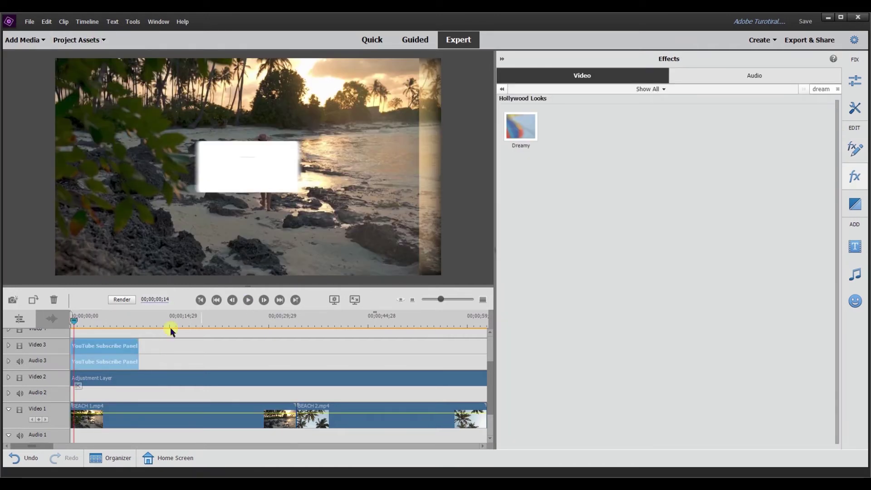
mouse_move(93, 349)
mouse_down()
mouse_move(120, 346)
mouse_move(90, 348)
mouse_up()
key(space)
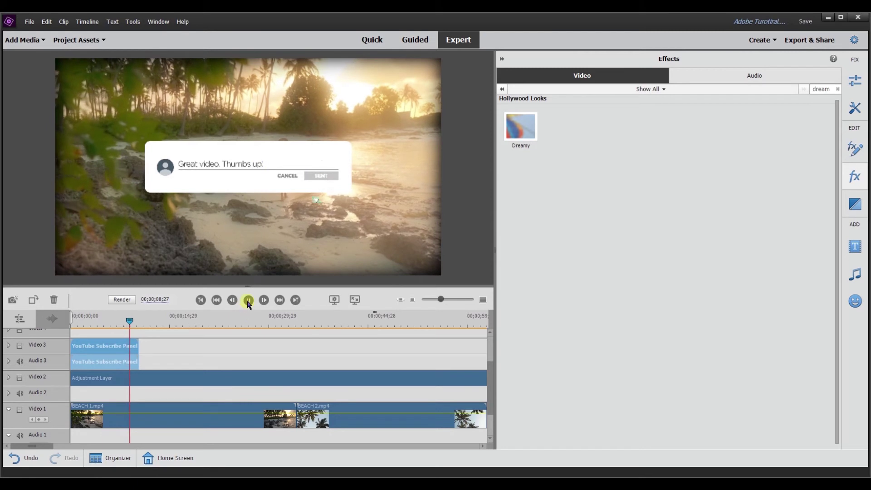
click(189, 413)
- Move the Adjustment Layer up to Video 4 above the subscribe panel and replay from the start
scroll(180, 372, up, 2)
drag(156, 407, 140, 346)
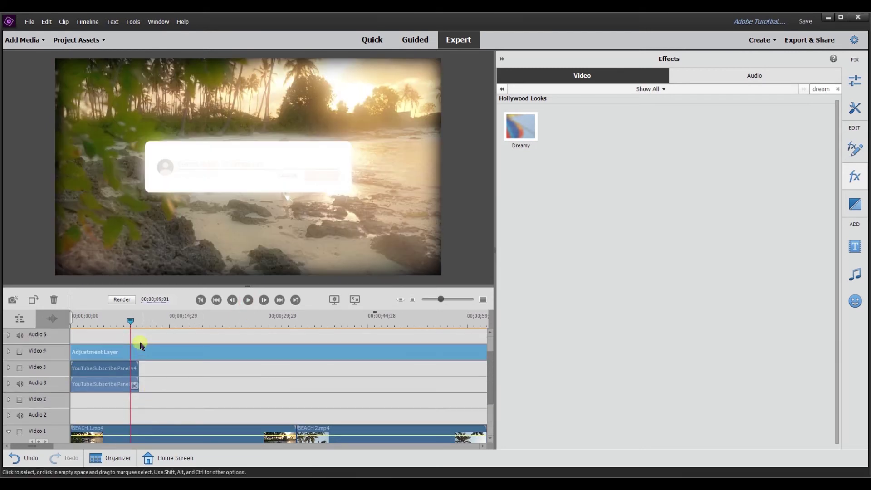
click(130, 320)
click(70, 321)
click(248, 301)
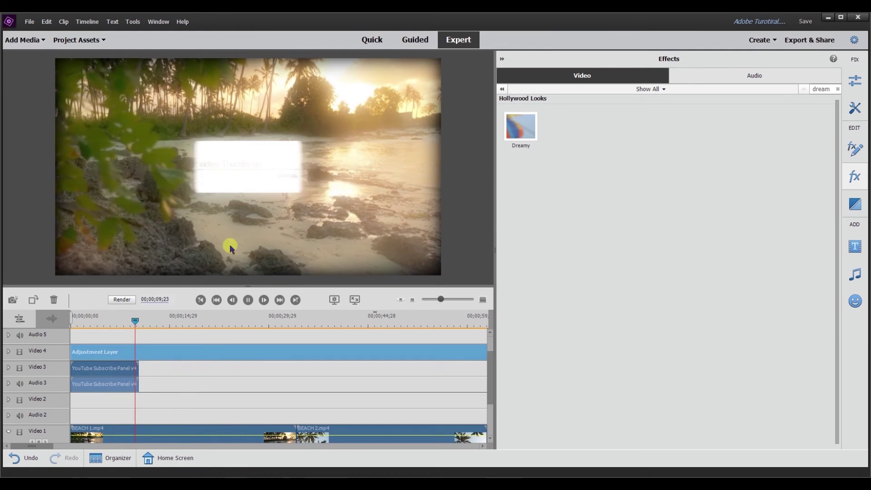
click(248, 301)
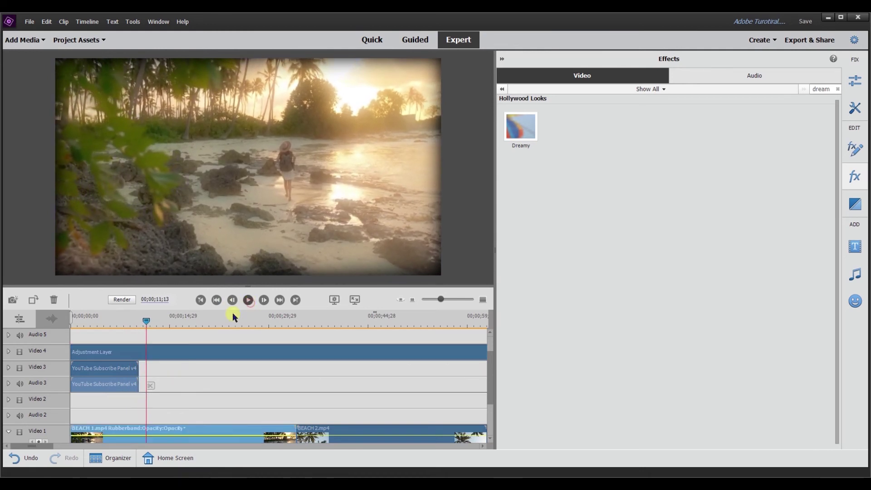